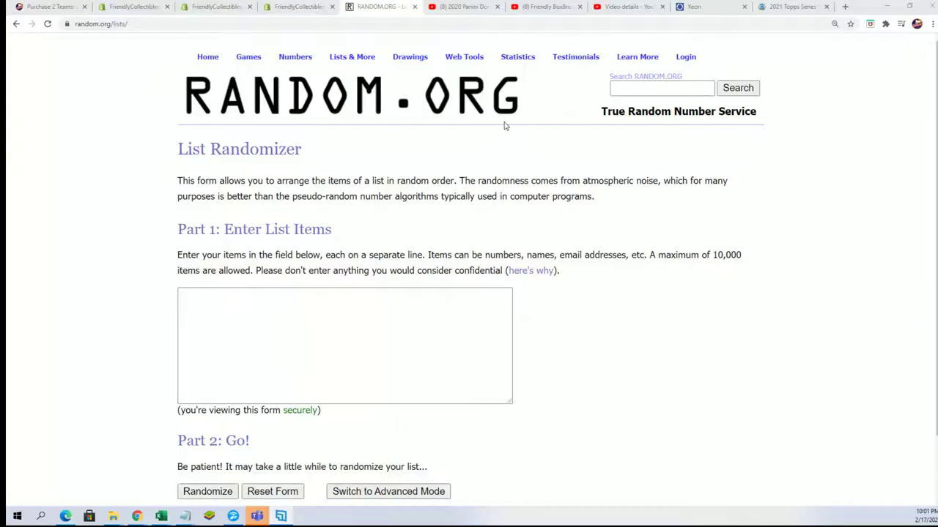
# Copy the 30 owner names from the Notepad list and return to the RANDOM.ORG list box
pyautogui.hotkey('alt', 'Tab')
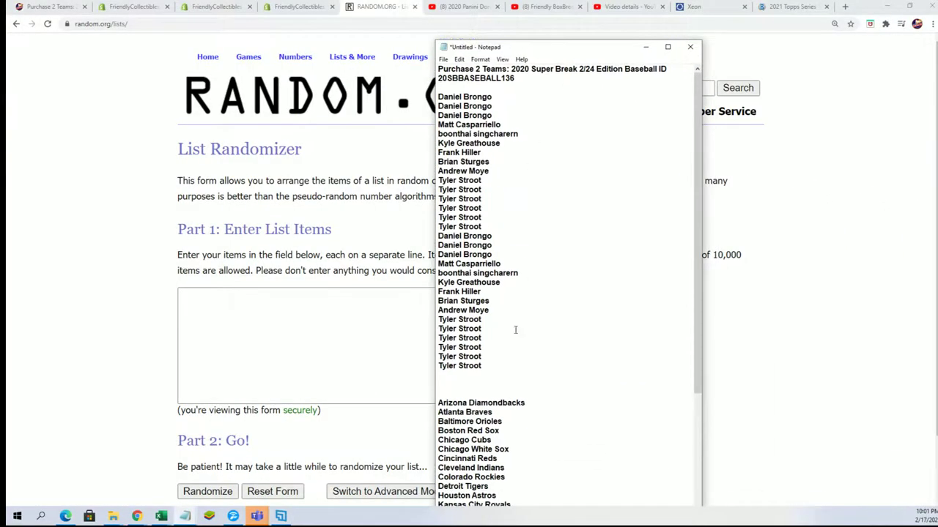
pyautogui.moveTo(513, 370); pyautogui.dragTo(439, 96)
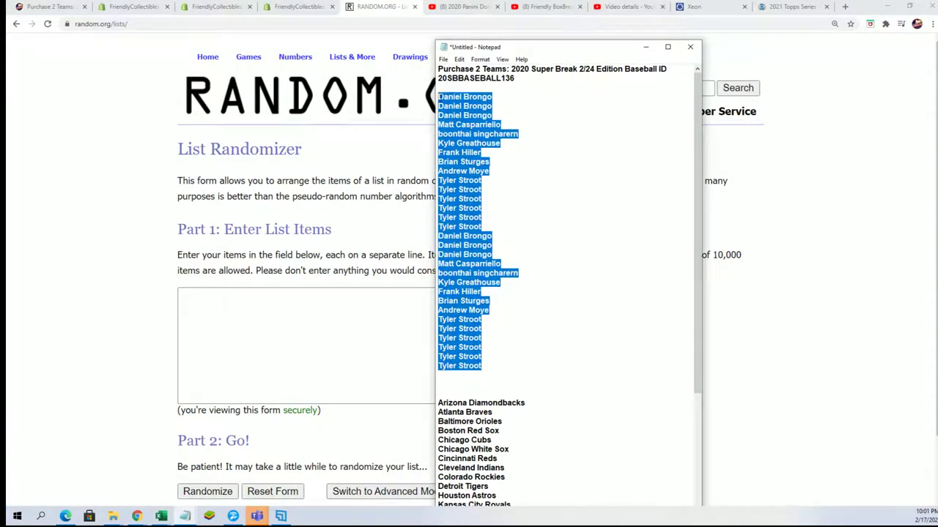
pyautogui.rightClick(480, 110)
pyautogui.click(490, 140)
pyautogui.moveTo(531, 42); pyautogui.dragTo(531, 0)
pyautogui.scroll(-5, 588, 310)
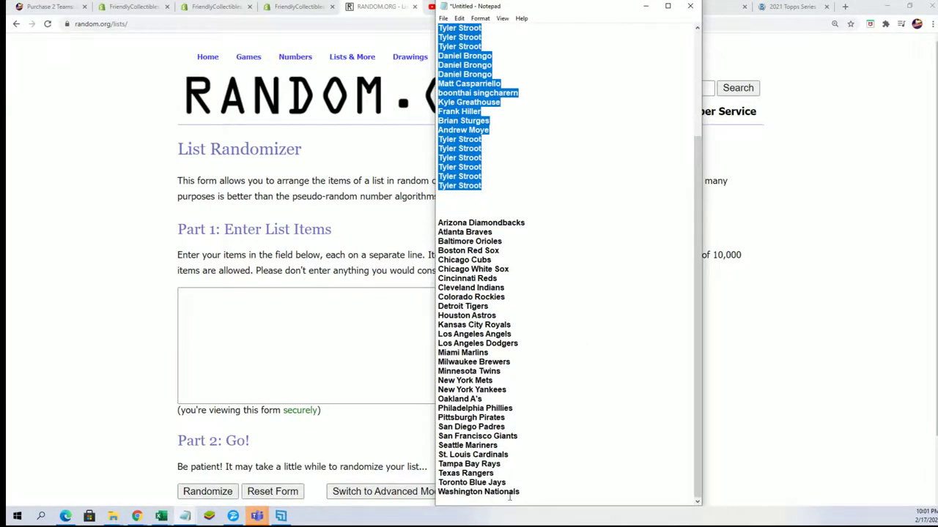
pyautogui.click(219, 307)
# Paste the owner names into the List Randomizer and randomize them
pyautogui.rightClick(195, 301)
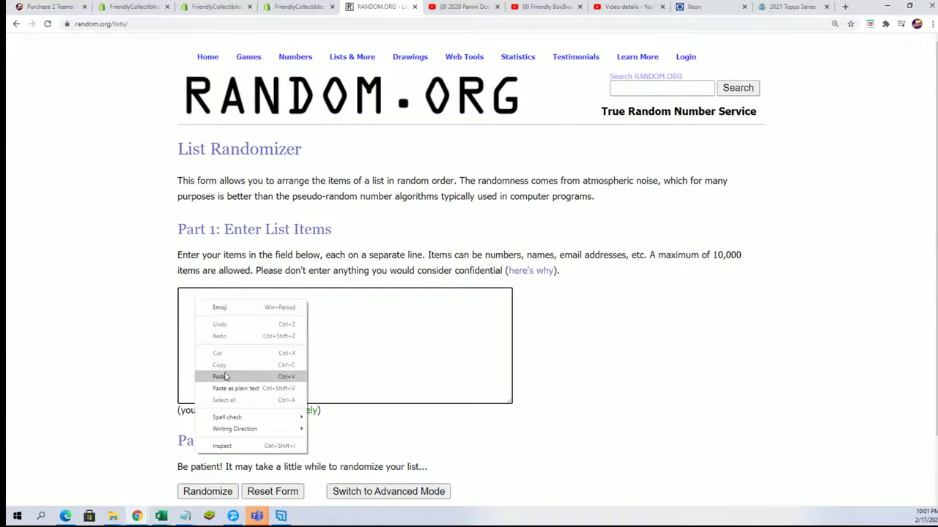
pyautogui.click(221, 377)
pyautogui.scroll(-1, 569, 370)
pyautogui.click(204, 419)
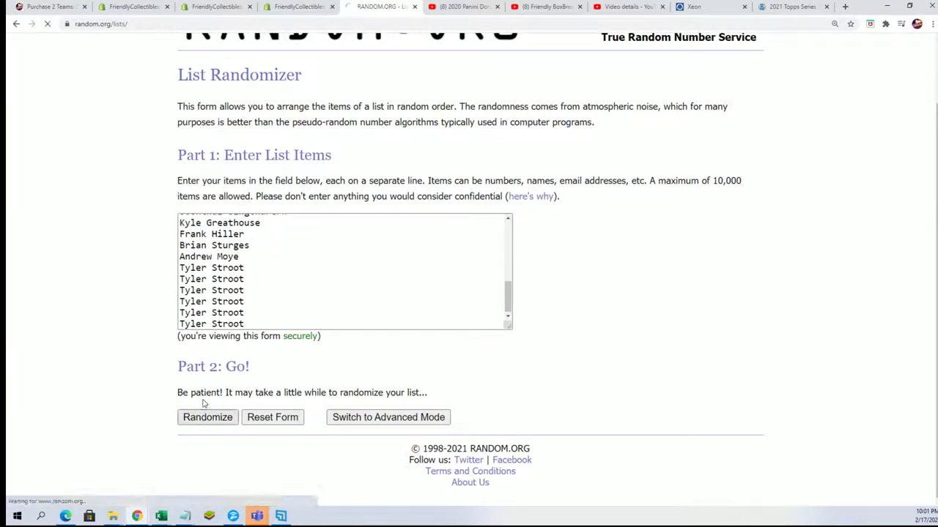
pyautogui.scroll(-3, 169, 410)
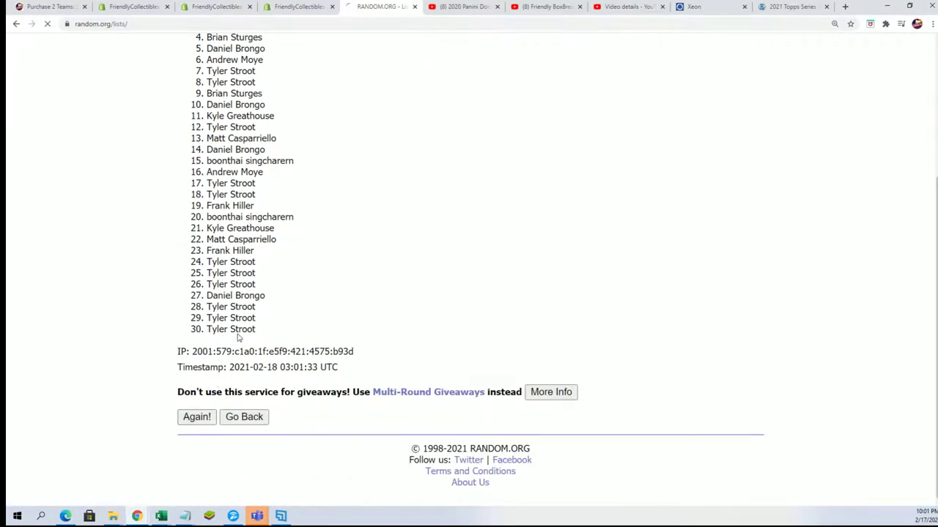
pyautogui.scroll(-3, 205, 389)
# Reshuffle the owner list five more times with Again!
pyautogui.click(196, 417)
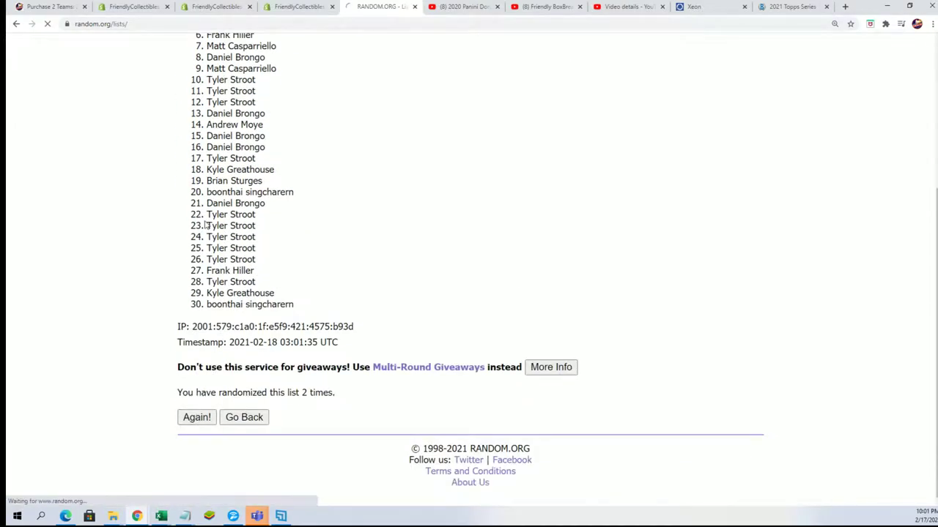
pyautogui.click(196, 417)
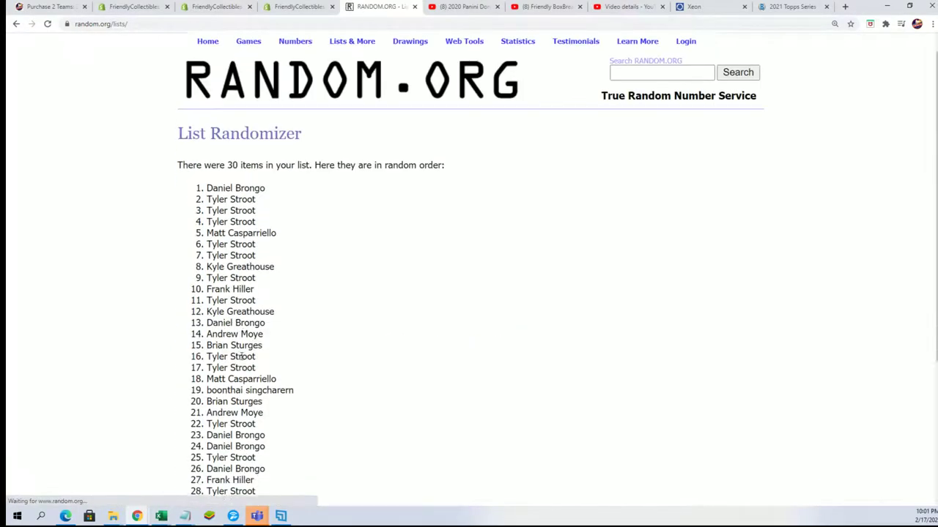
pyautogui.scroll(-3, 219, 381)
pyautogui.click(197, 417)
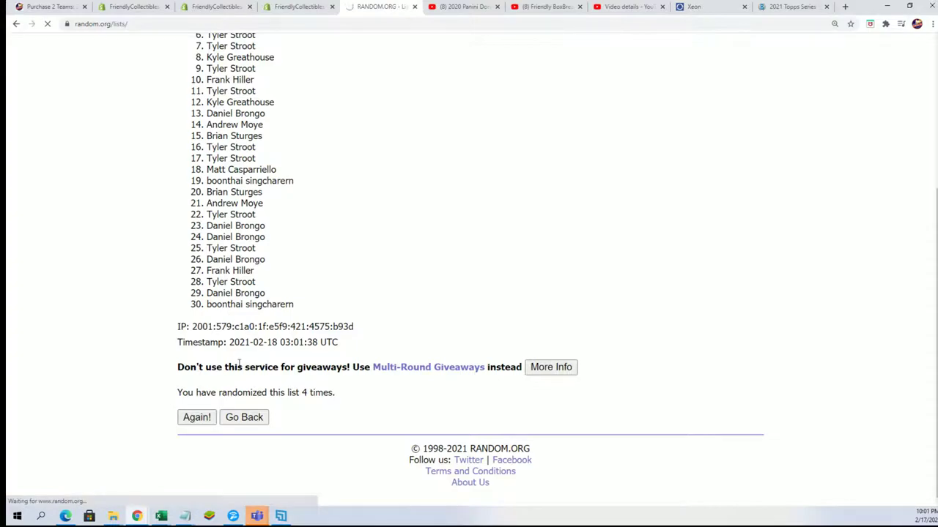
pyautogui.scroll(-5, 229, 377)
pyautogui.click(196, 417)
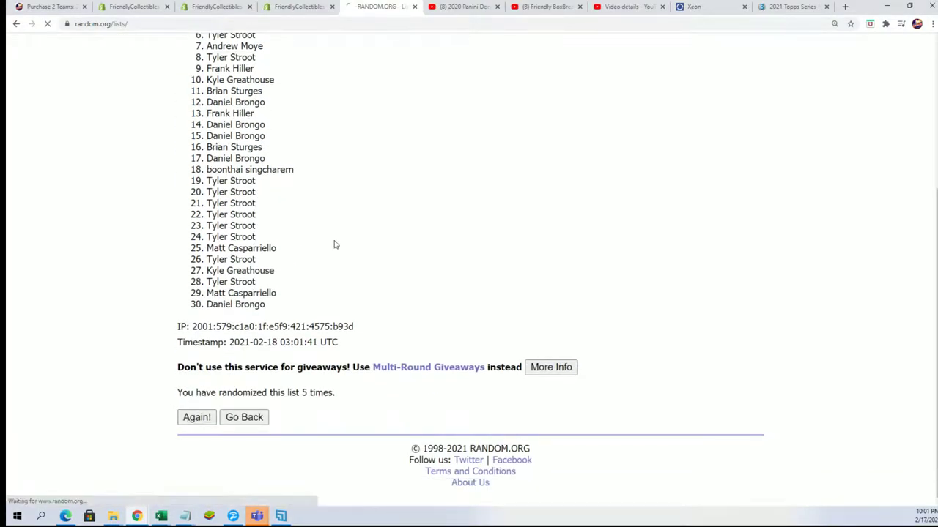
pyautogui.scroll(-5, 352, 293)
pyautogui.click(196, 417)
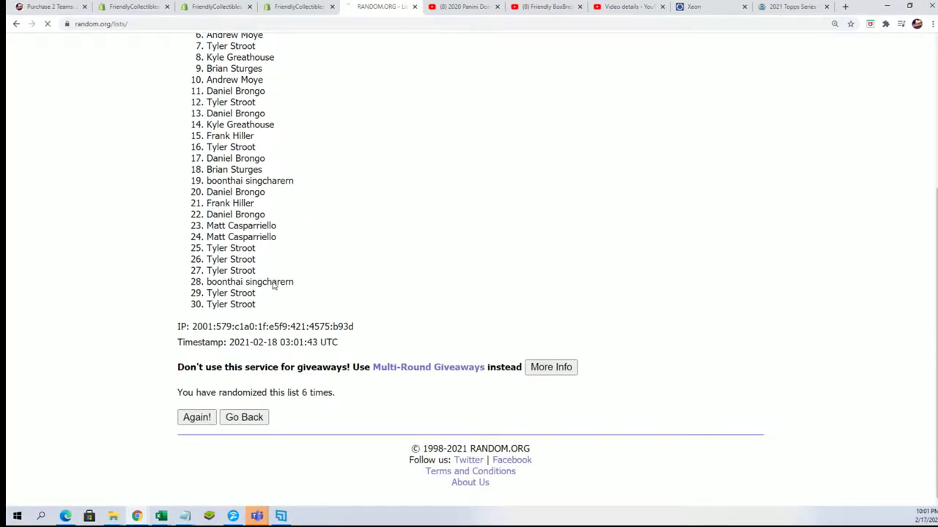
pyautogui.scroll(-2, 278, 220)
# Copy the final randomized order of all 30 owner names
pyautogui.moveTo(207, 106); pyautogui.dragTo(279, 435)
pyautogui.rightClick(224, 279)
pyautogui.click(243, 286)
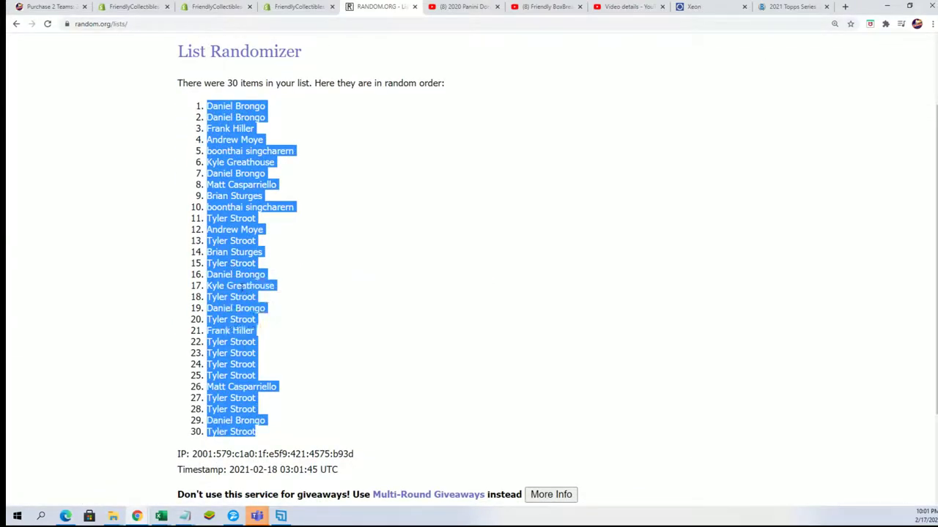
pyautogui.hotkey('alt', 'Tab')
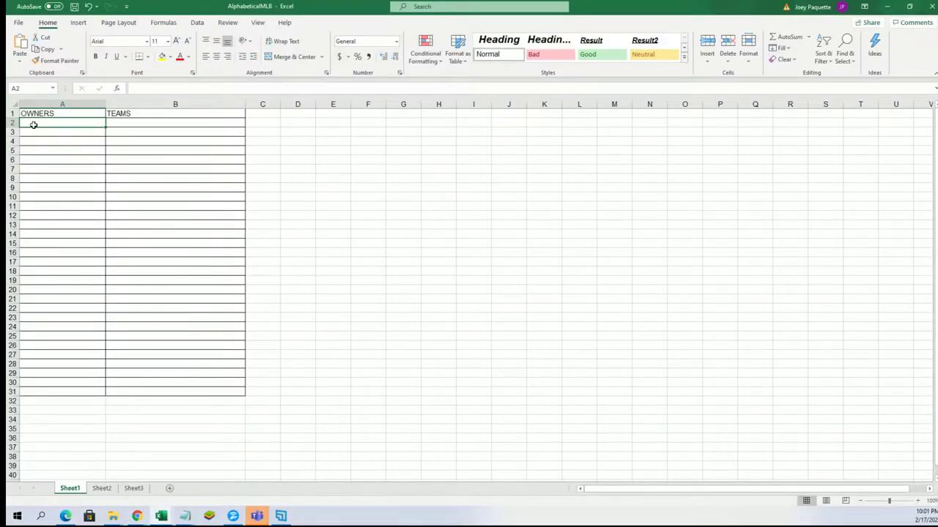
# Paste Special the randomized owner names into A2:A31 as text, then zoom in
pyautogui.rightClick(27, 121)
pyautogui.click(63, 184)
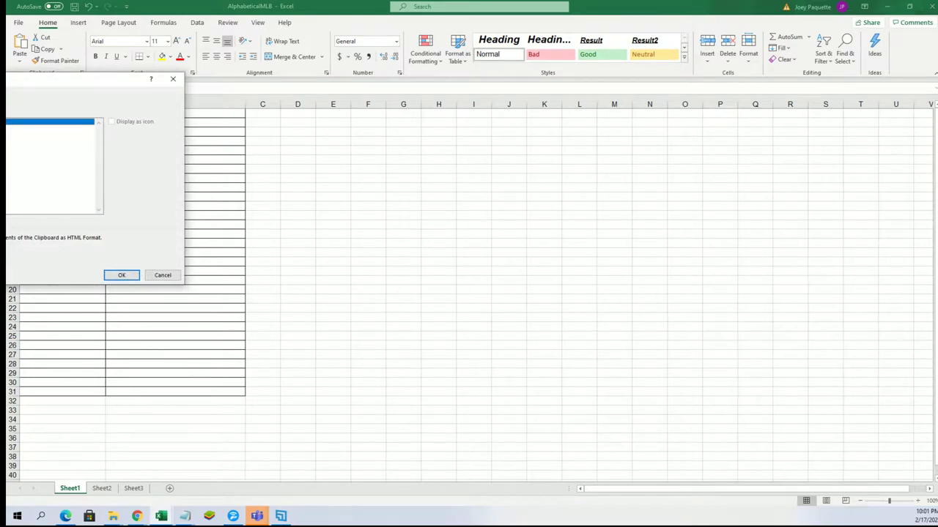
pyautogui.click(52, 134)
pyautogui.click(122, 274)
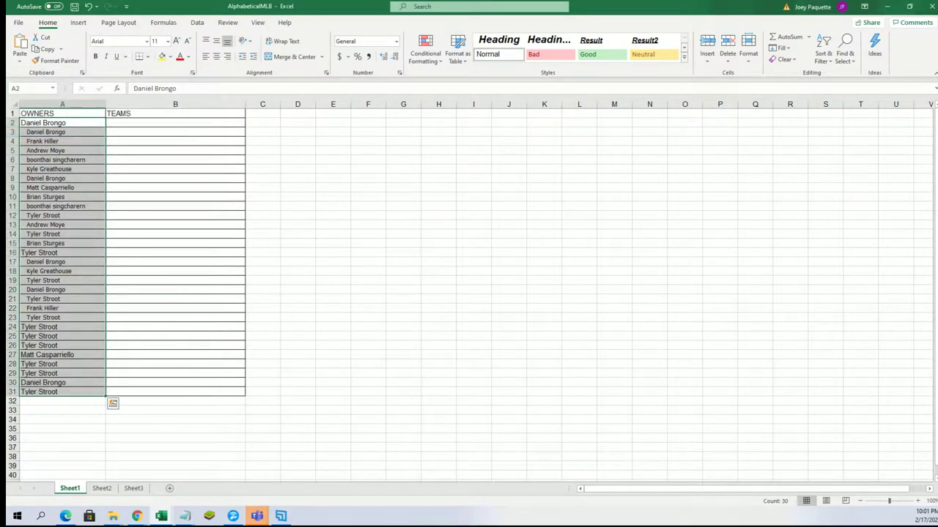
pyautogui.click(917, 501)
pyautogui.click(918, 502)
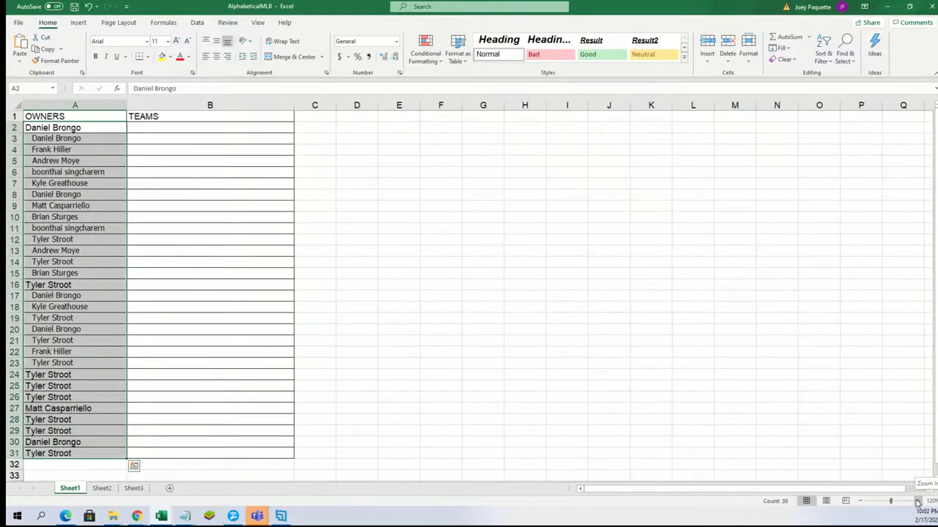
# Select B2 under TEAMS, minimize Excel and reload a blank List Randomizer form
pyautogui.click(159, 125)
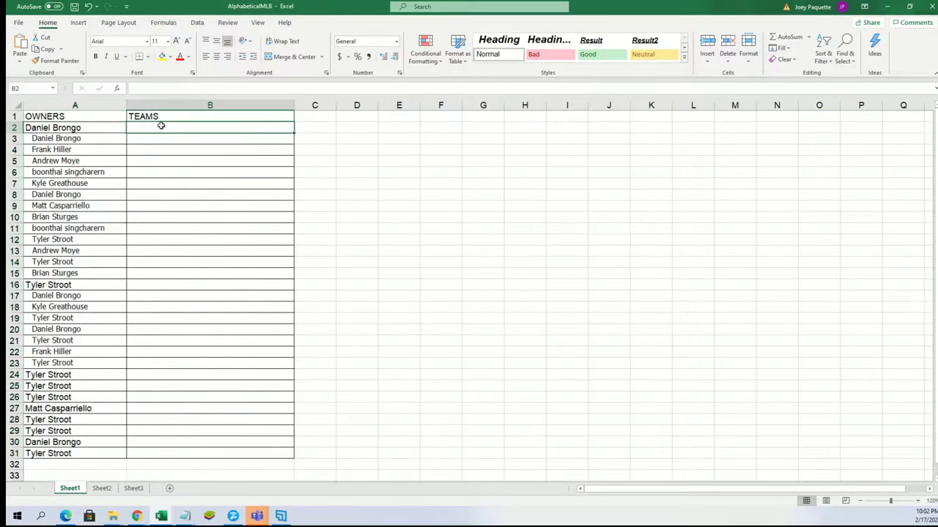
pyautogui.click(887, 7)
pyautogui.scroll(2, 469, 176)
pyautogui.click(352, 56)
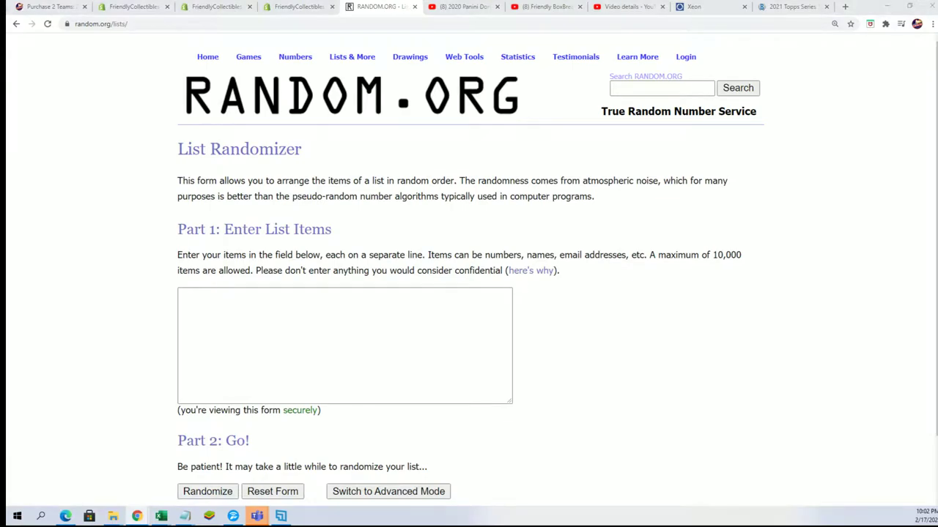
# Copy the 30 team names, Arizona Diamondbacks through Washington Nationals, from Notepad
pyautogui.hotkey('alt', 'Tab')
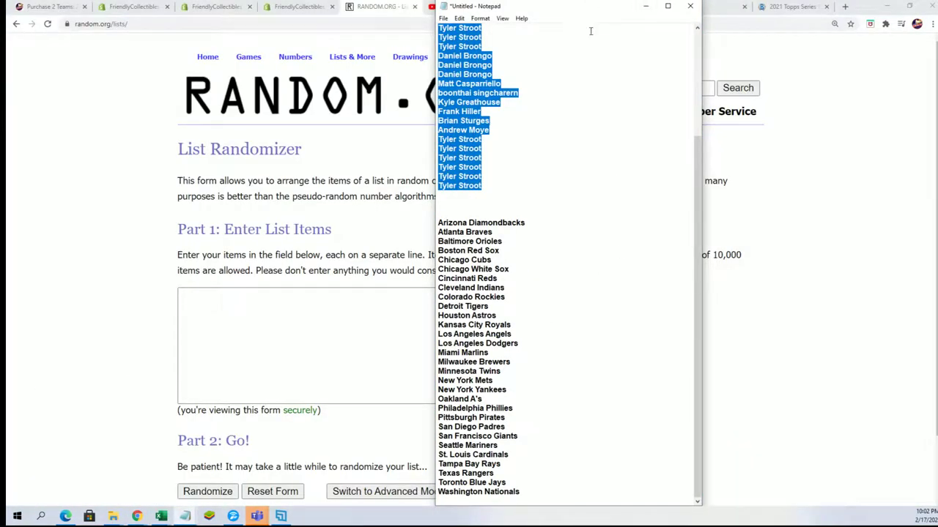
pyautogui.moveTo(527, 492); pyautogui.dragTo(443, 222)
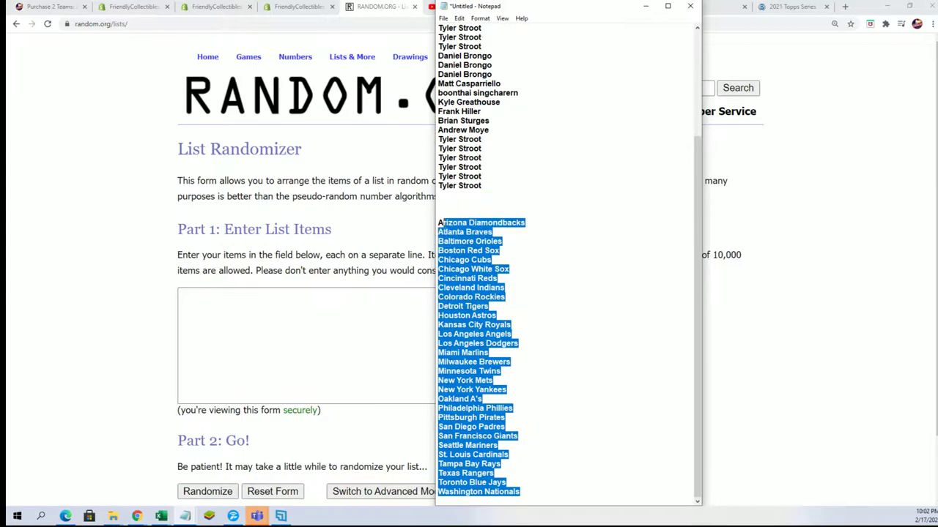
pyautogui.rightClick(444, 230)
pyautogui.click(488, 263)
pyautogui.click(235, 299)
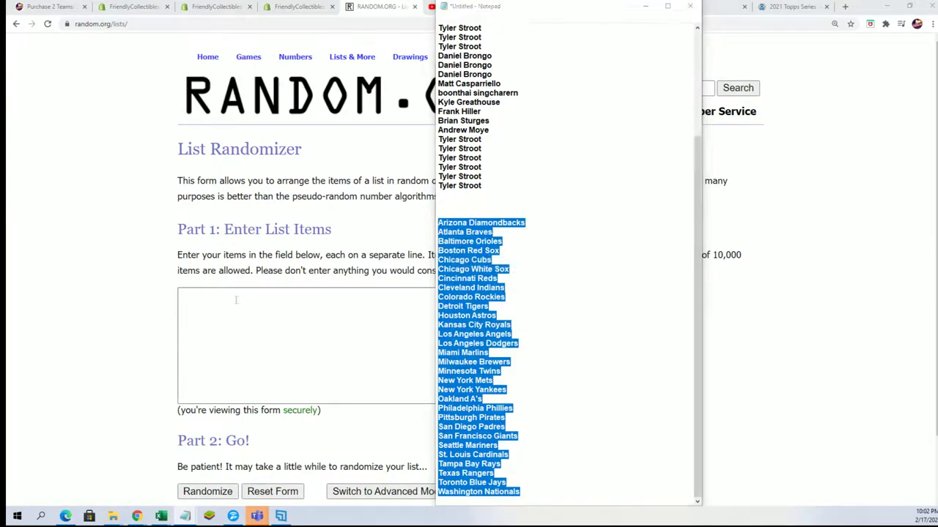
# Paste the 30 team names into the List Randomizer and randomize them
pyautogui.rightClick(235, 302)
pyautogui.click(259, 378)
pyautogui.scroll(-1, 612, 348)
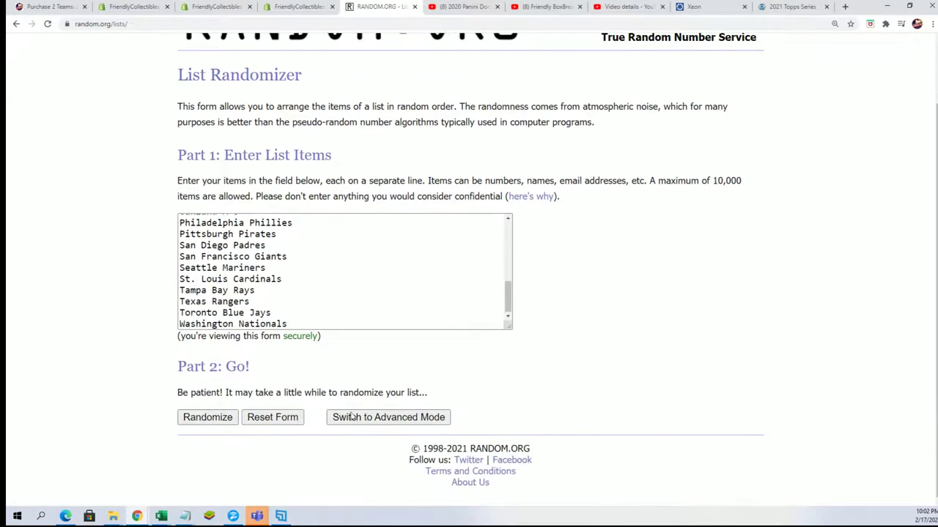
pyautogui.click(217, 418)
pyautogui.scroll(-5, 212, 418)
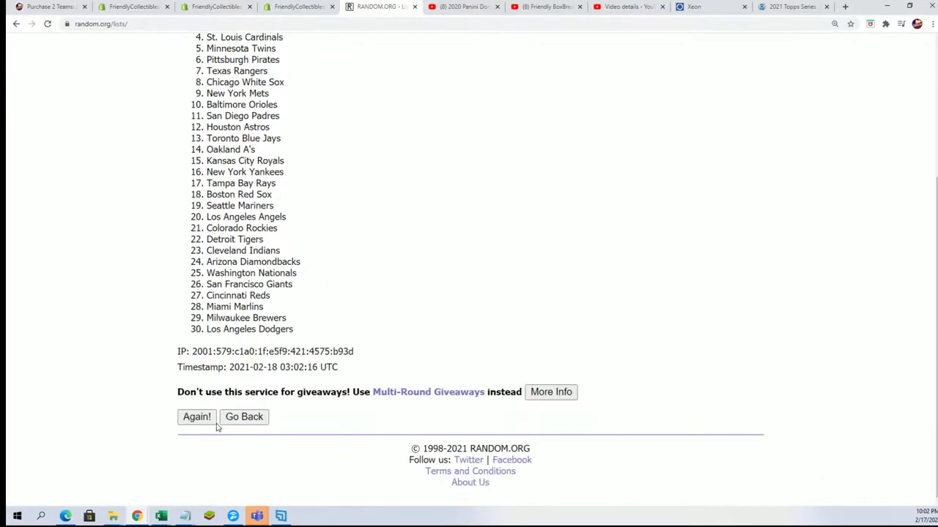
# Reshuffle the team list six more times, for seven shuffles in total
pyautogui.click(206, 419)
pyautogui.click(196, 418)
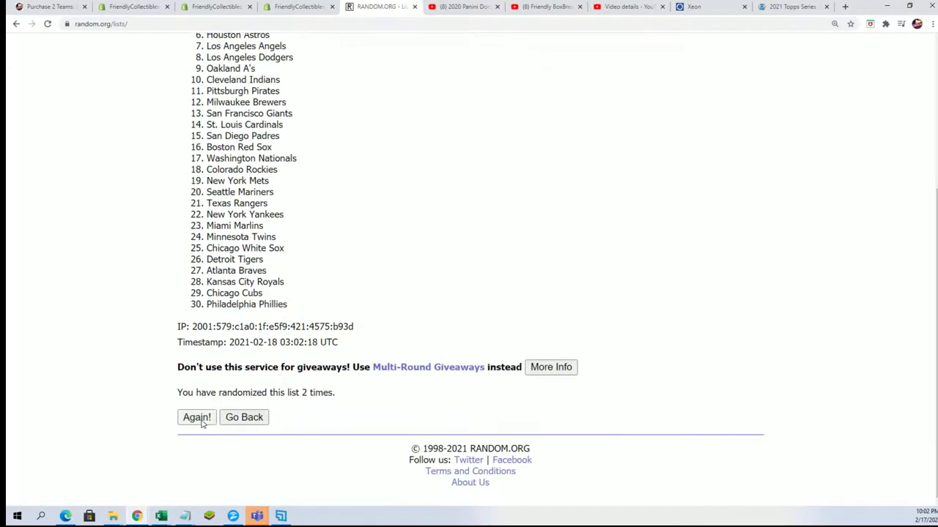
pyautogui.click(195, 417)
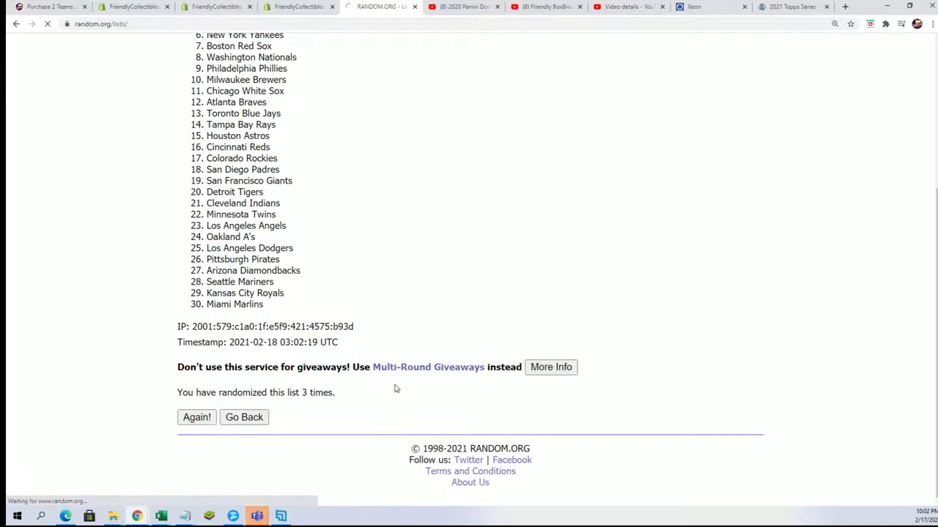
pyautogui.click(202, 416)
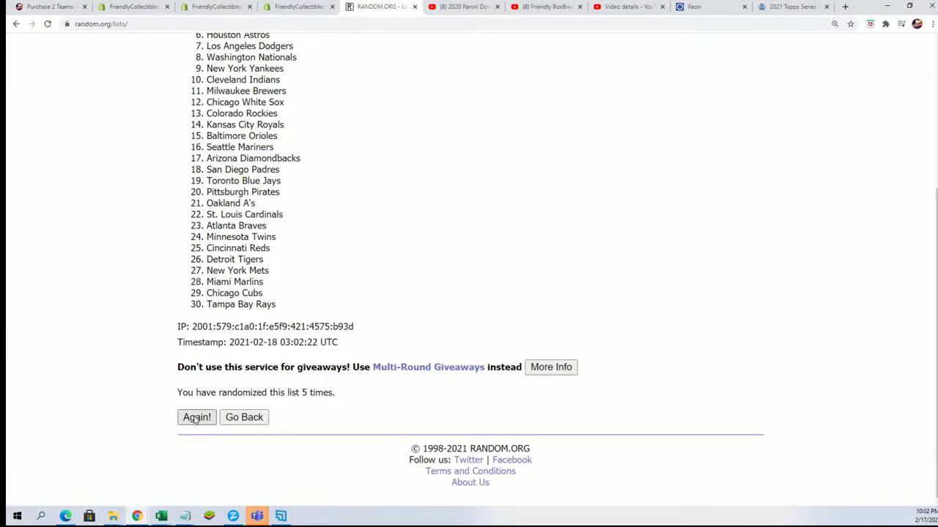
pyautogui.click(195, 418)
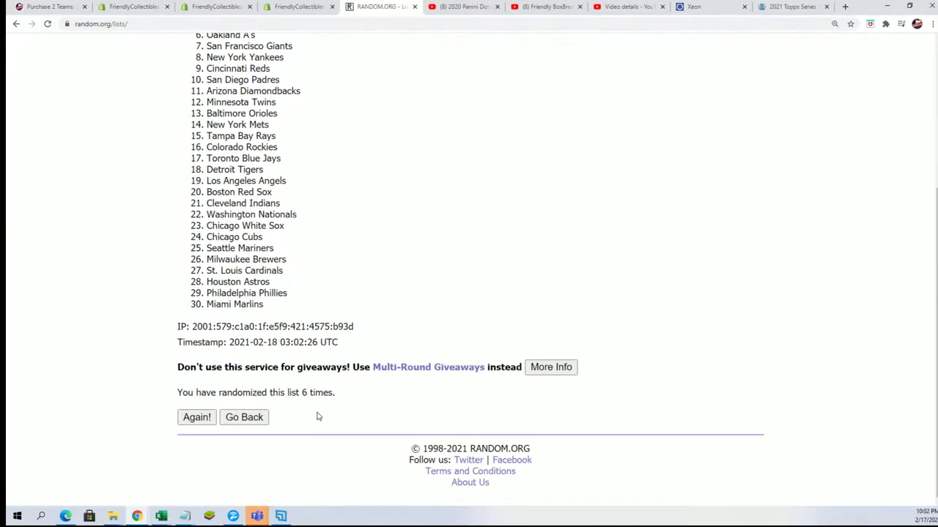
pyautogui.click(204, 415)
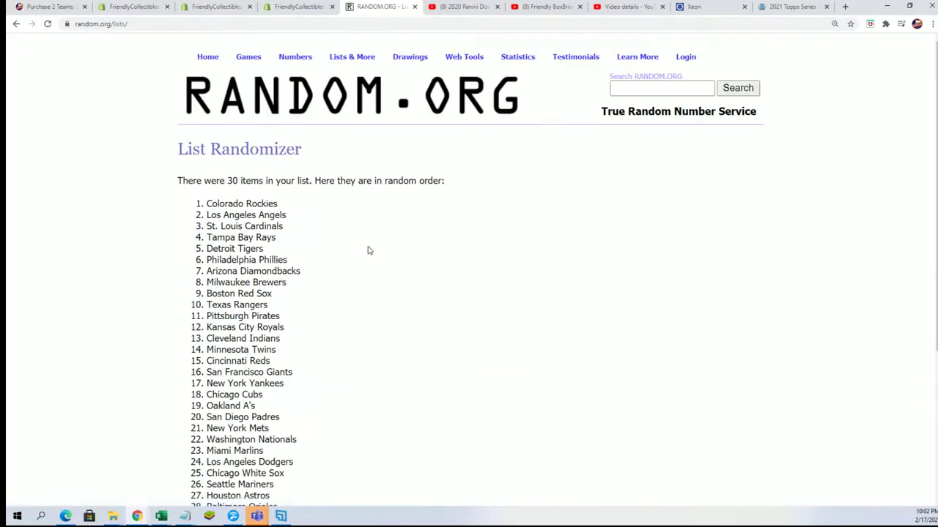
# Copy the final shuffled team list, starting with Colorado Rockies
pyautogui.scroll(-2, 341, 206)
pyautogui.moveTo(210, 55); pyautogui.dragTo(286, 386)
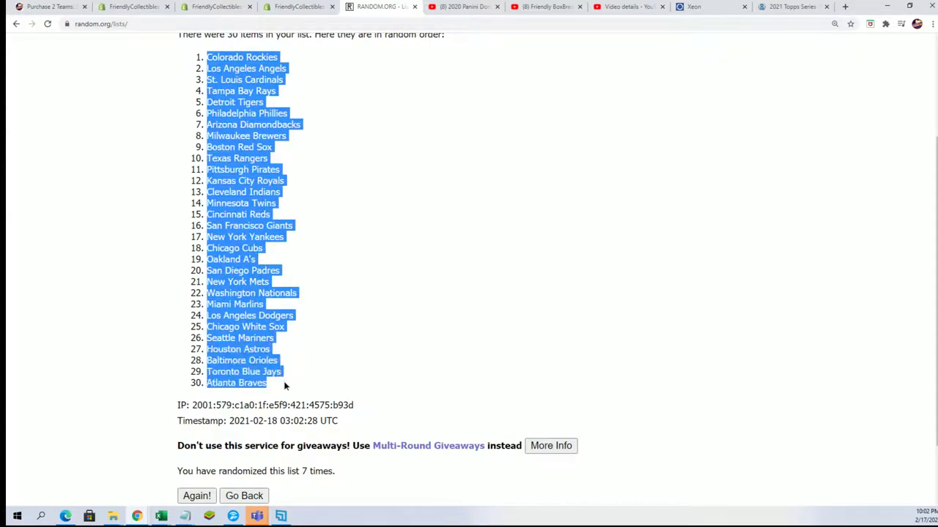
pyautogui.rightClick(262, 359)
pyautogui.click(293, 354)
pyautogui.scroll(-1, 368, 445)
pyautogui.scroll(1, 359, 392)
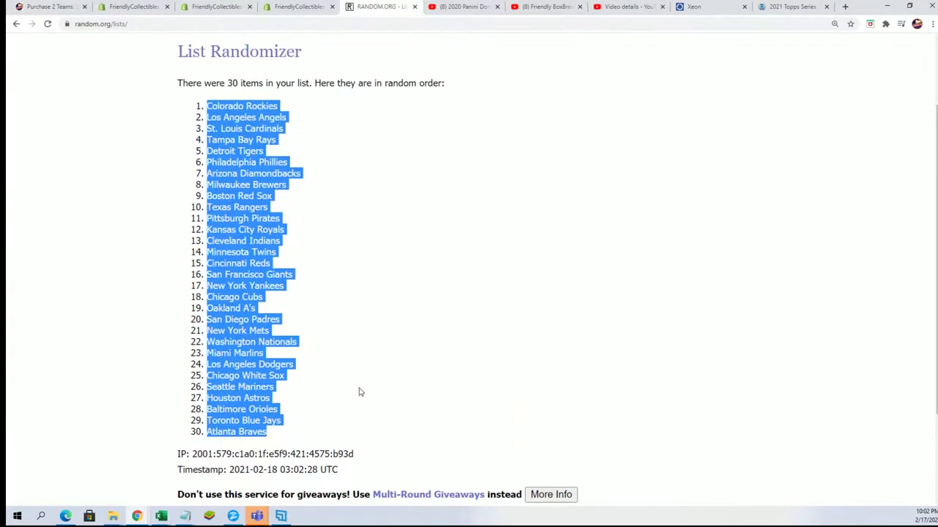
pyautogui.hotkey('alt', 'Tab')
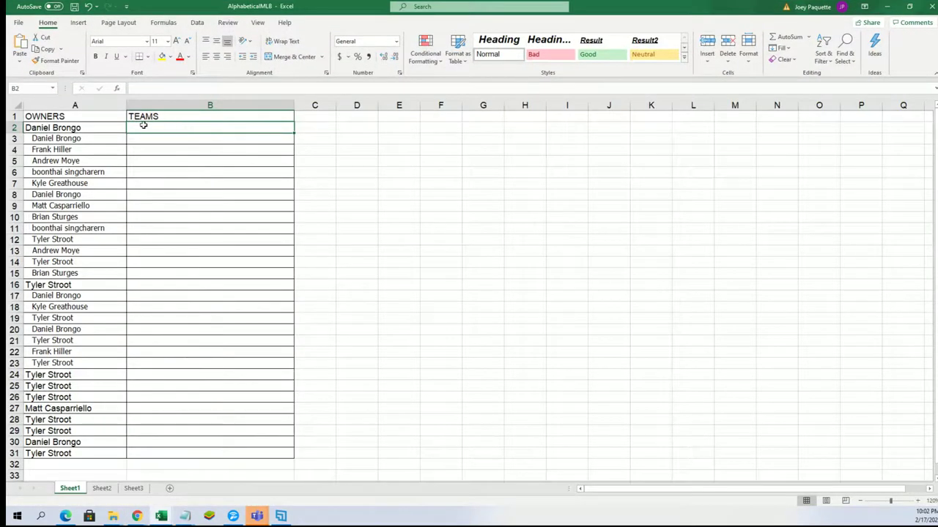
# Paste Special the shuffled teams into B2:B31 as text
pyautogui.rightClick(143, 126)
pyautogui.click(173, 194)
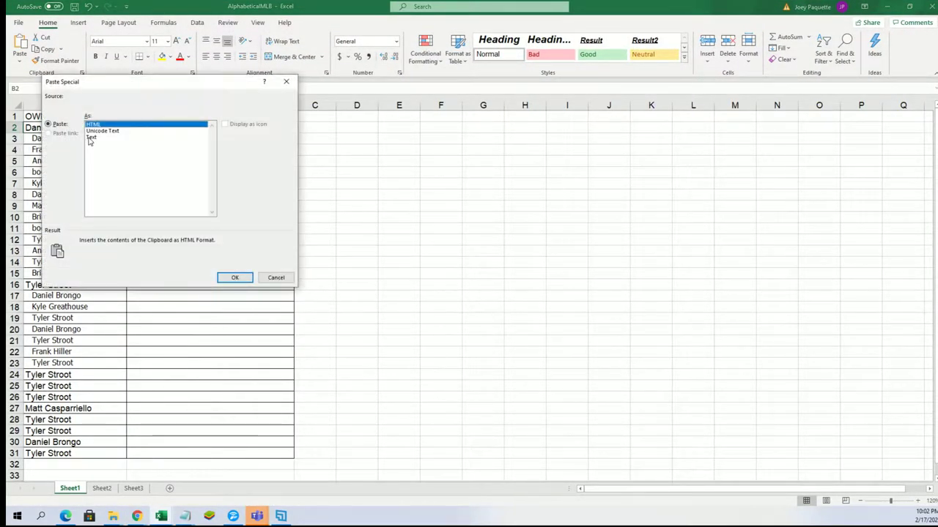
pyautogui.click(102, 138)
pyautogui.click(235, 279)
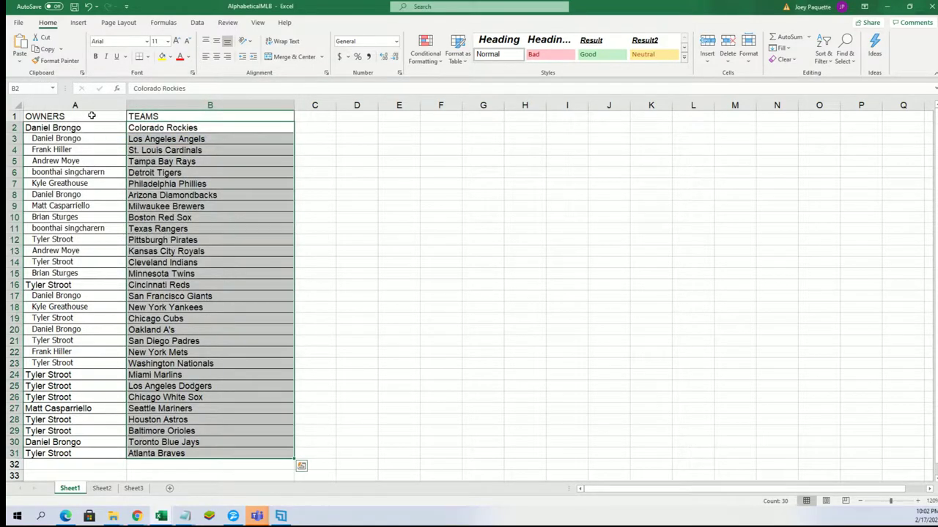
# Narrow the OWNERS column A to fit the owner names
pyautogui.click(88, 106)
pyautogui.moveTo(126, 106); pyautogui.dragTo(107, 106)
pyautogui.click(72, 454)
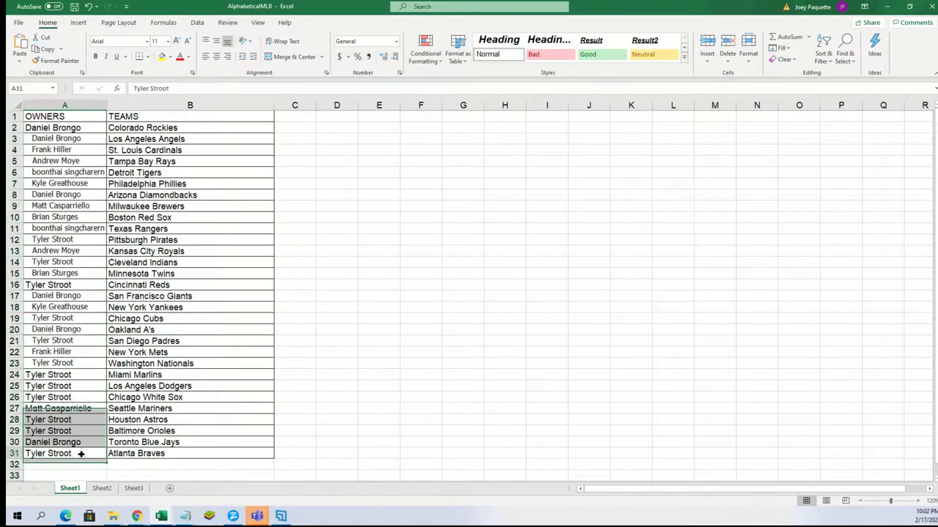
pyautogui.click(73, 442)
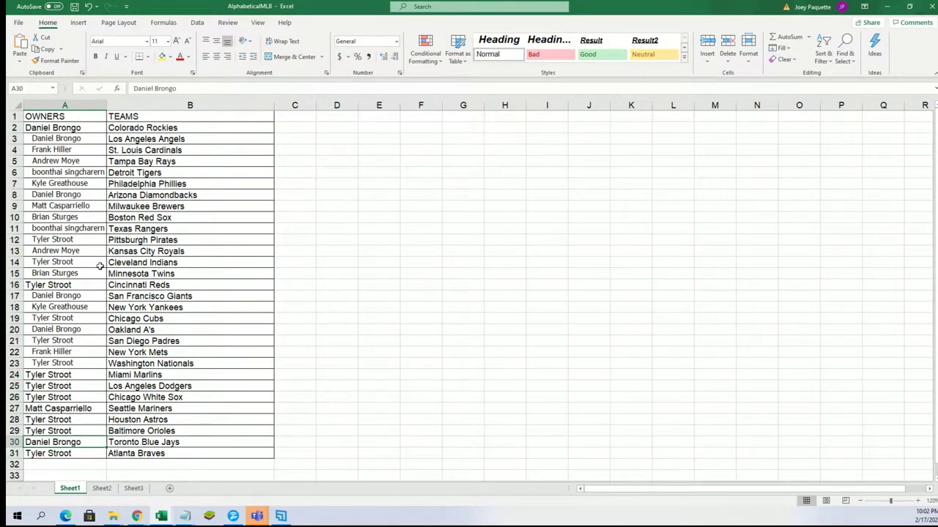
# Select cell A18, the owner paired with New York Yankees, for yellow highlighting
pyautogui.click(90, 219)
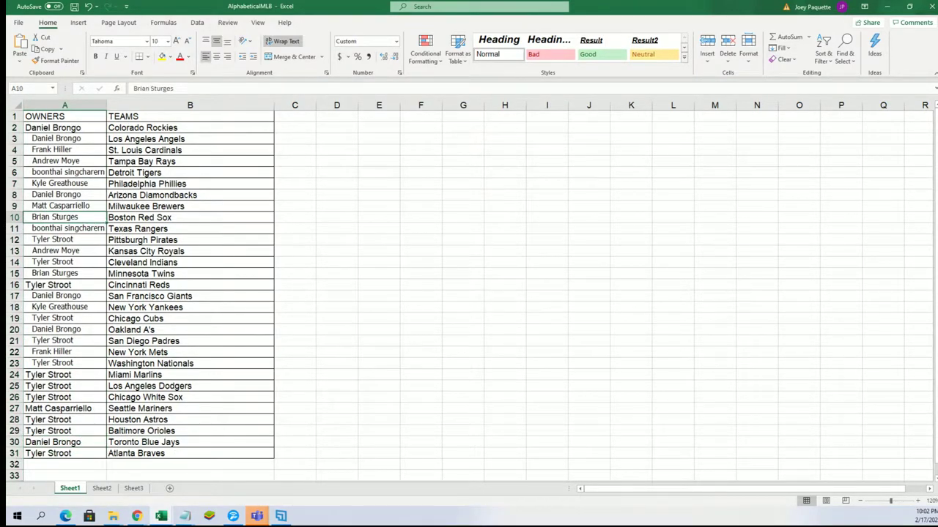